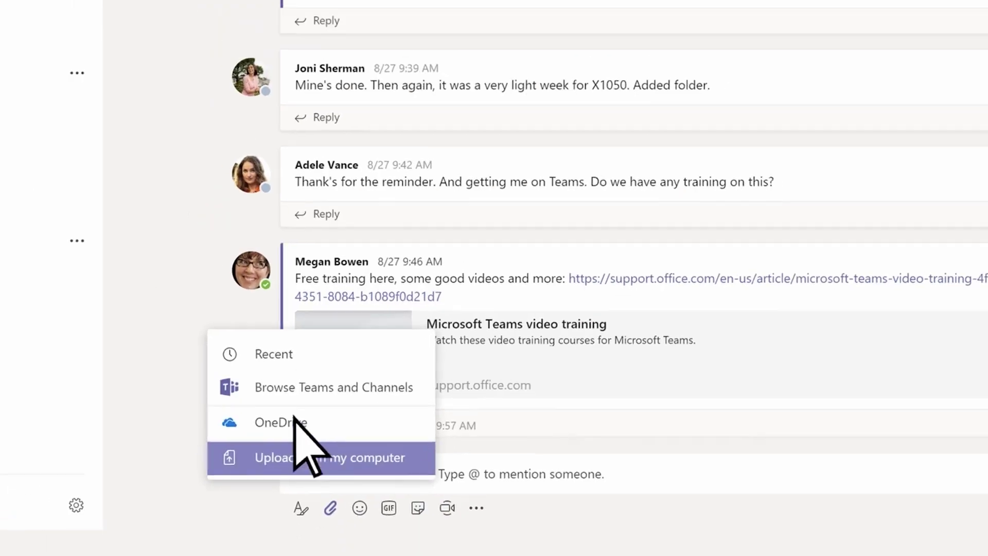
# Attach 'International Marketing Strategy for Vienna.docx' from this computer to a new channel post.
pyautogui.click(296, 426)
pyautogui.click(142, 211)
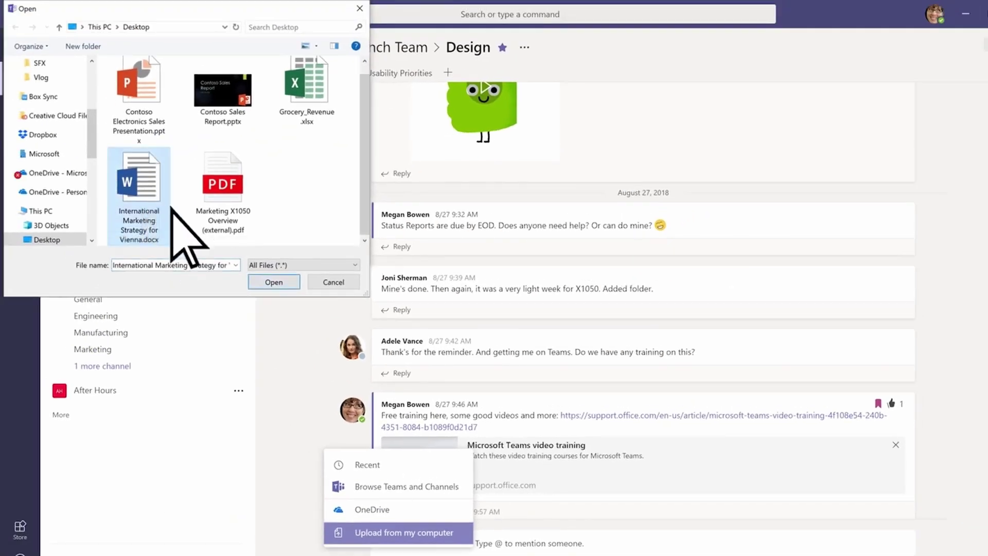
pyautogui.click(275, 283)
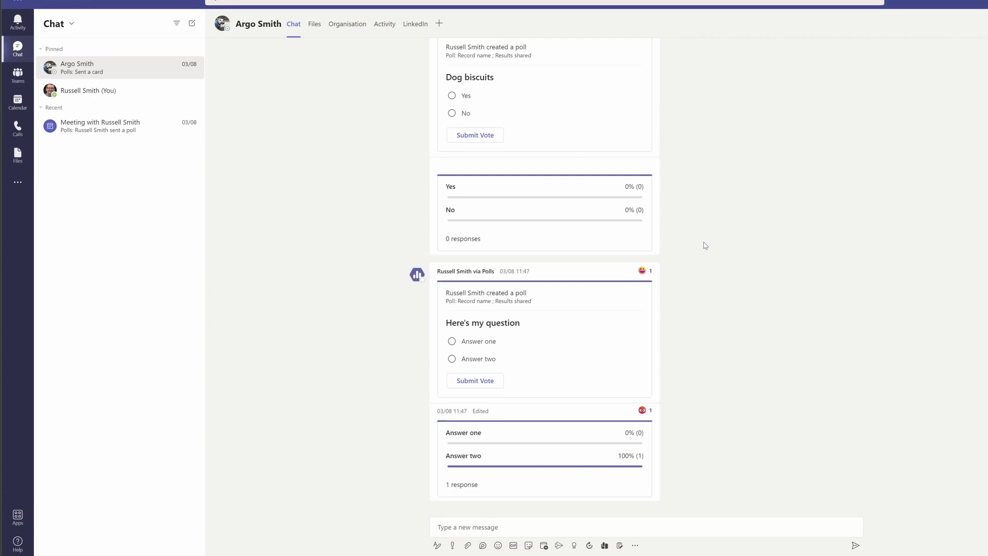
# Drag 'GETIT_EBOOK_V4 - Example.pdf' from File Explorer into the one-to-one chat message.
pyautogui.click(241, 143)
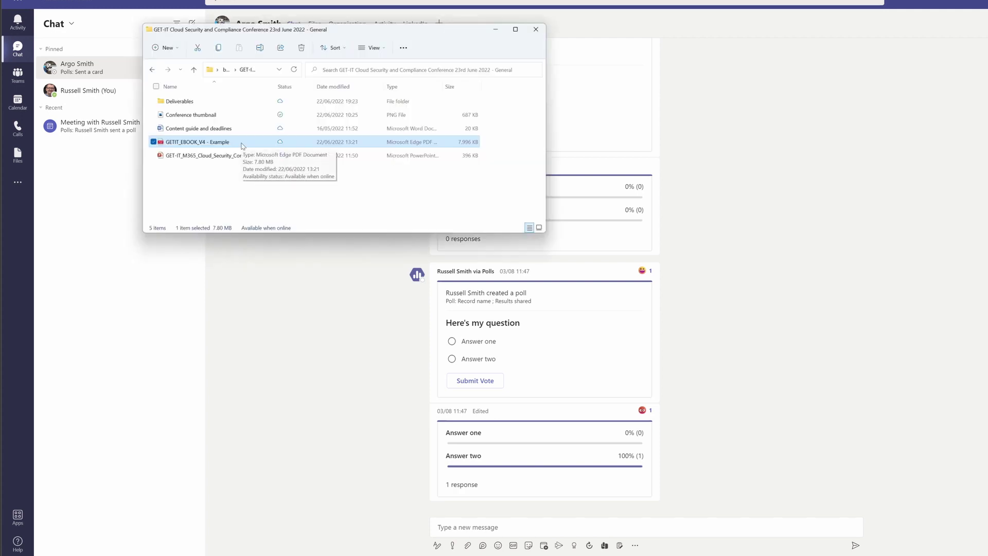
pyautogui.moveTo(243, 146); pyautogui.dragTo(488, 527)
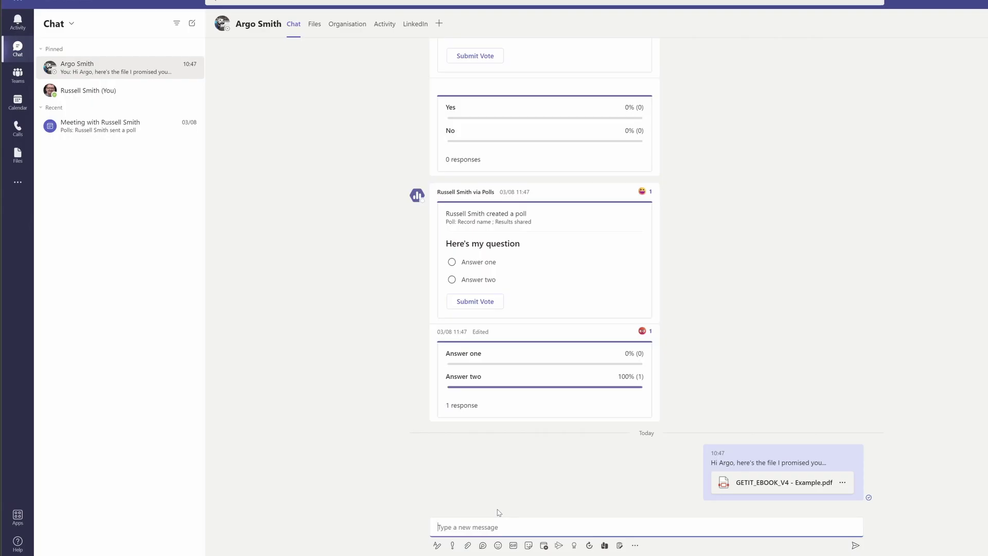
# Send 'Argo Kibble Orders.xlsx' from OneDrive as a shared editable link in the chat.
pyautogui.click(468, 546)
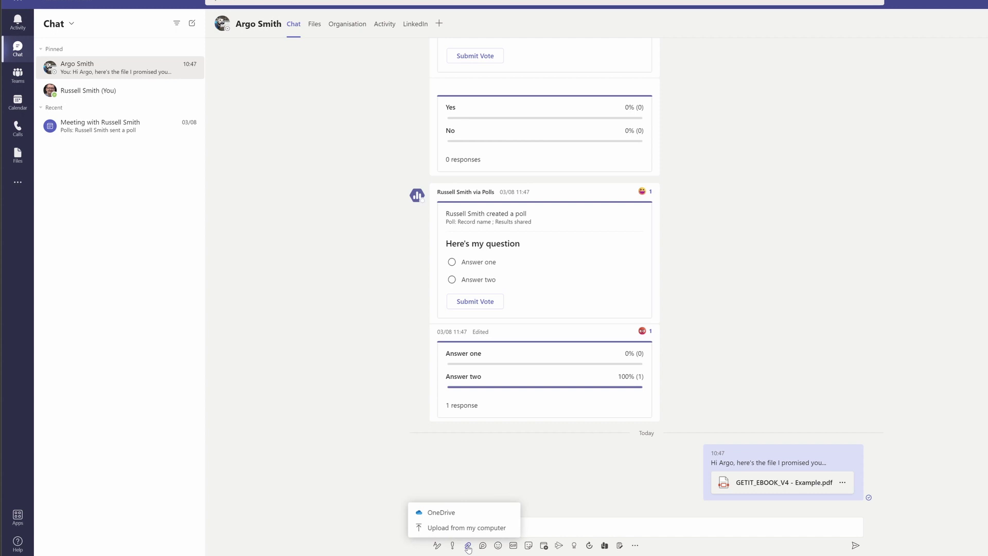
pyautogui.click(471, 510)
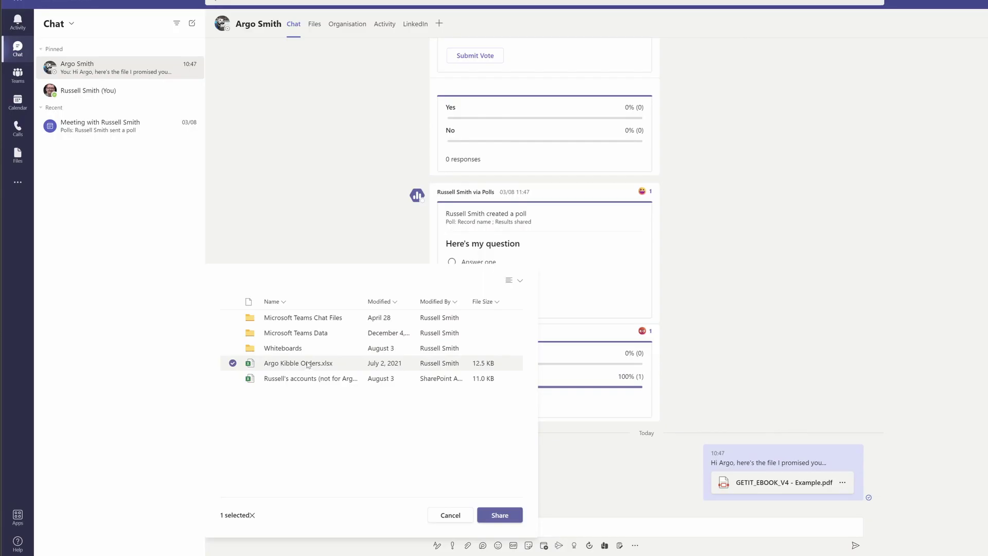
pyautogui.click(498, 516)
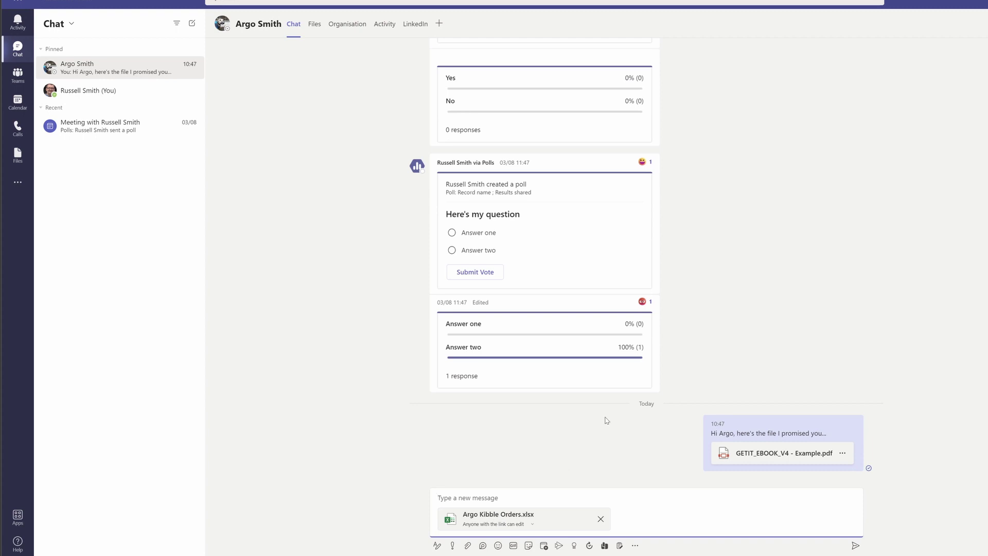
pyautogui.click(854, 546)
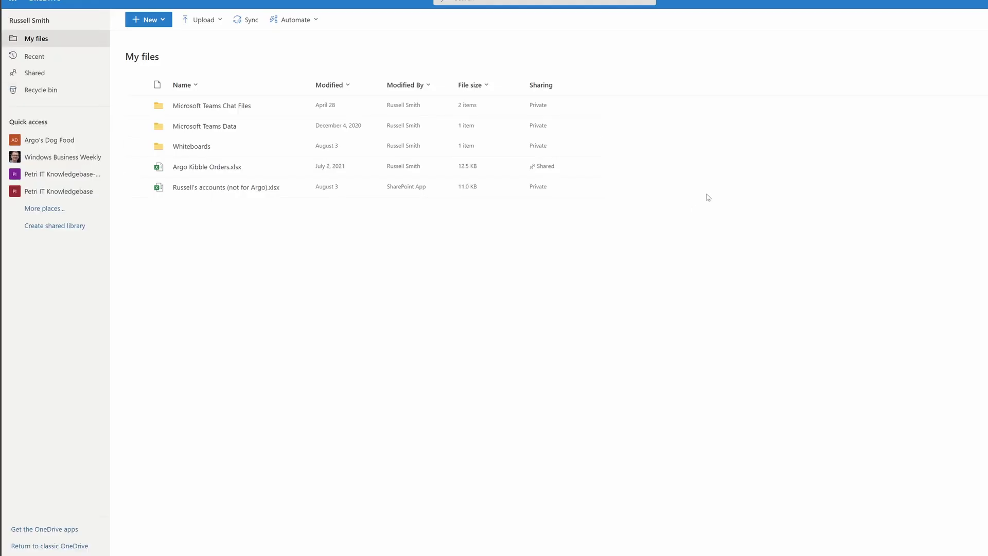
# Check Manage access for 'Argo Kibble Orders.xlsx' in Microsoft Teams Chat Files, then open Argo's Dog Food General.
pyautogui.click(220, 106)
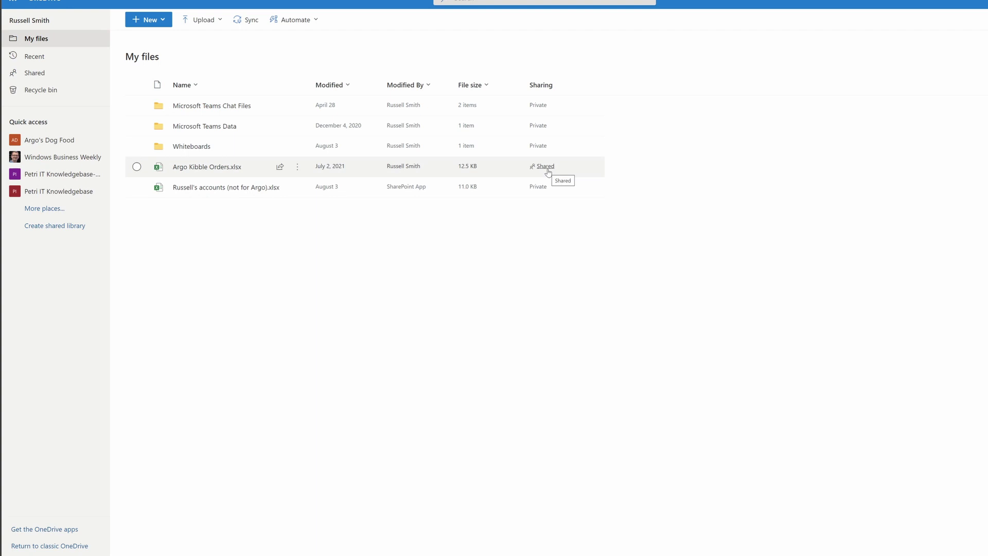
pyautogui.click(298, 168)
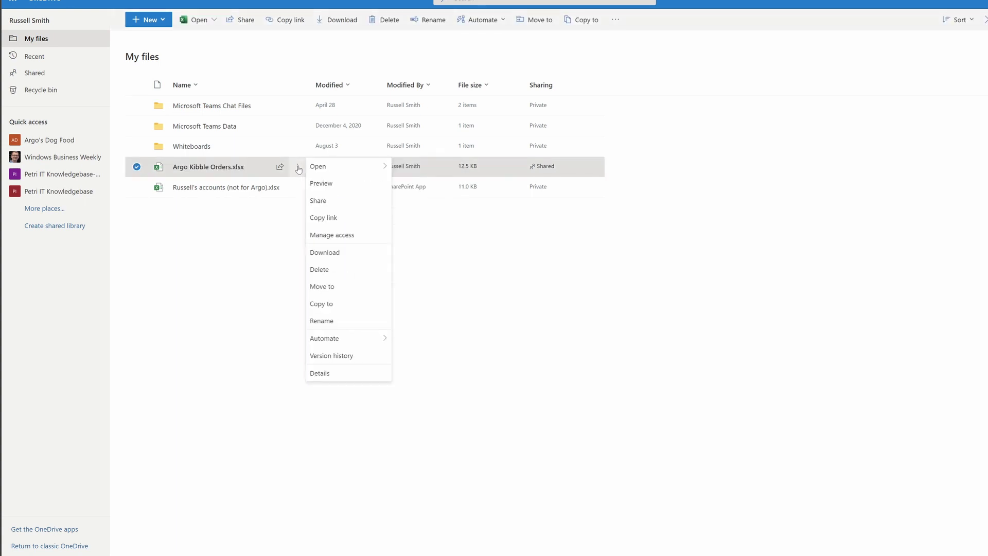
pyautogui.click(332, 235)
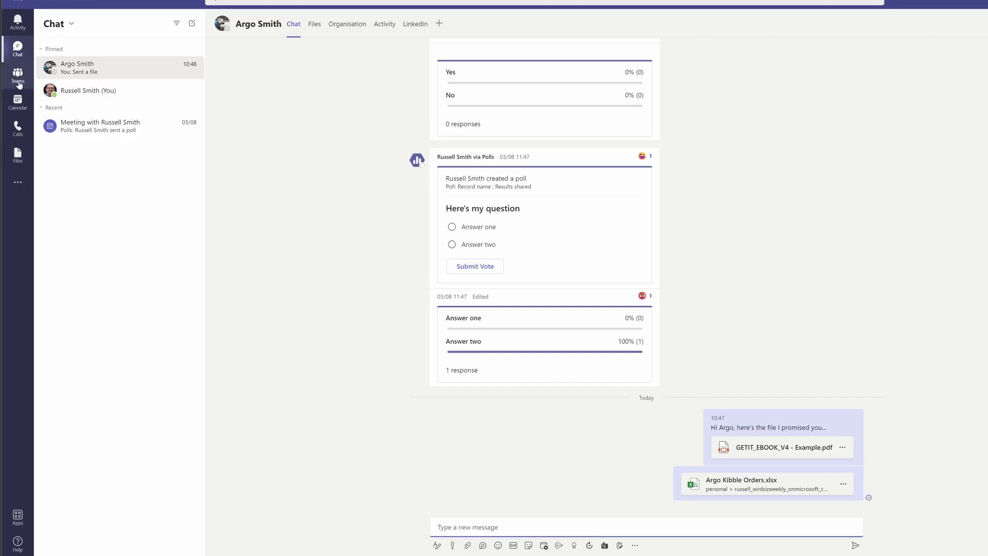
pyautogui.click(19, 83)
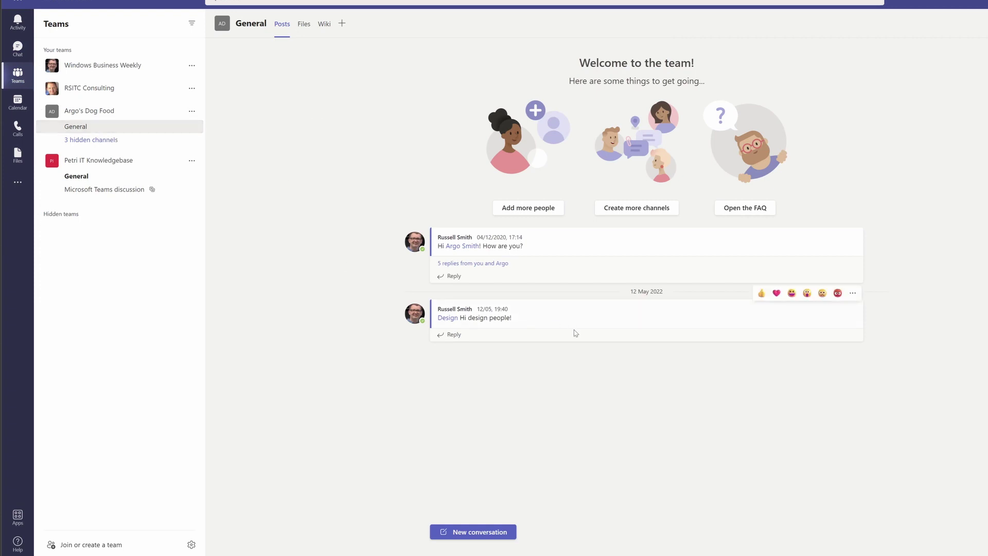
# Post 'Argo Kibble Orders.xlsx' from OneDrive as an uploaded copy in a new General conversation.
pyautogui.click(485, 532)
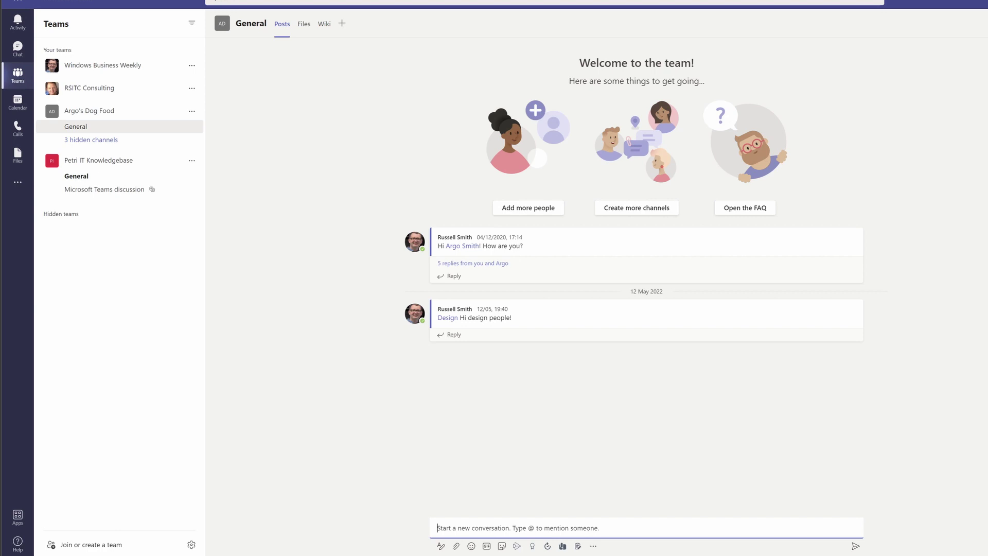
pyautogui.click(457, 548)
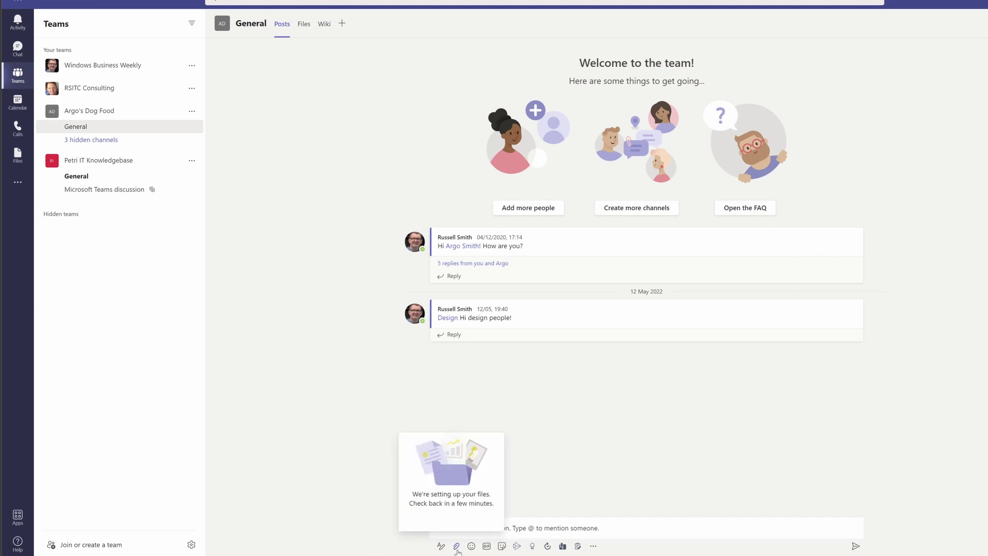
pyautogui.click(456, 548)
pyautogui.click(456, 547)
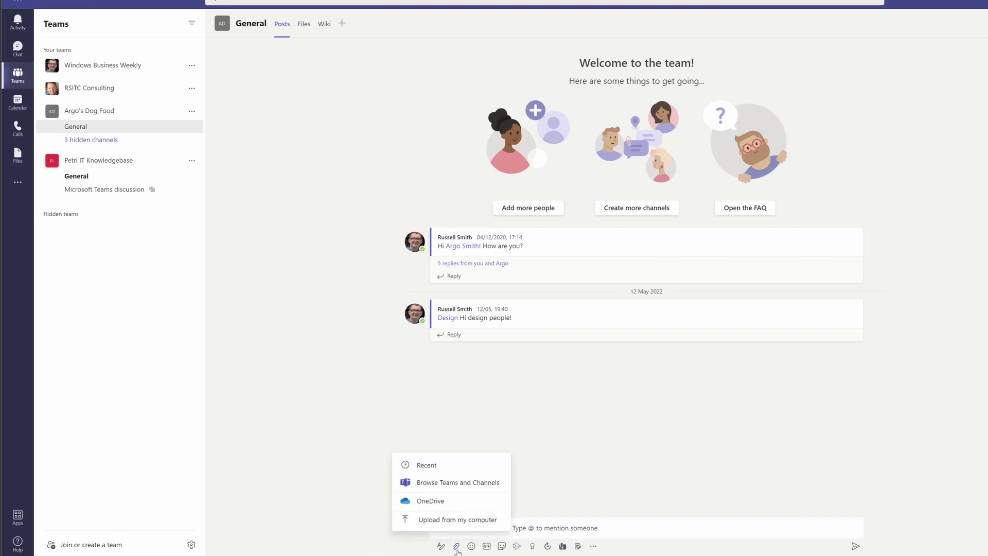
pyautogui.click(444, 507)
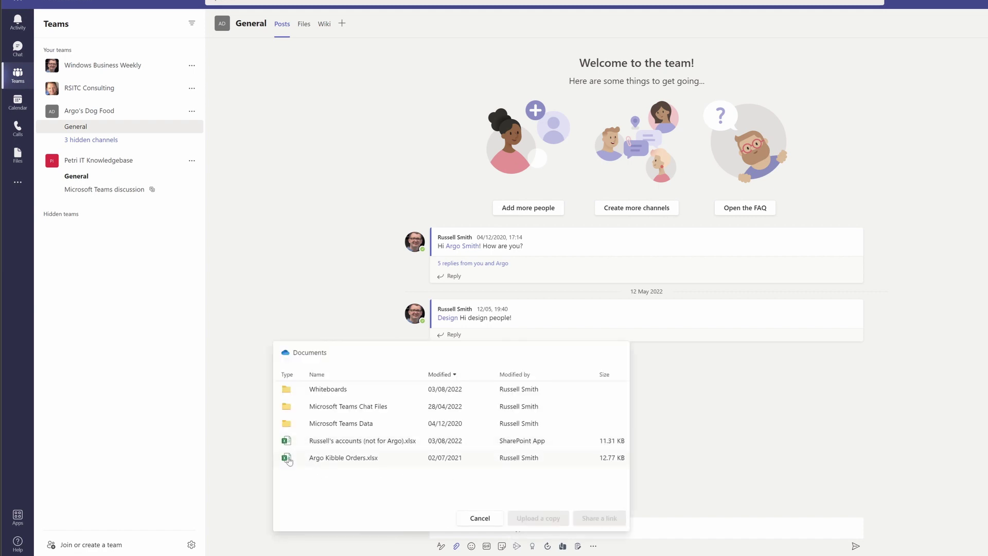
pyautogui.click(335, 459)
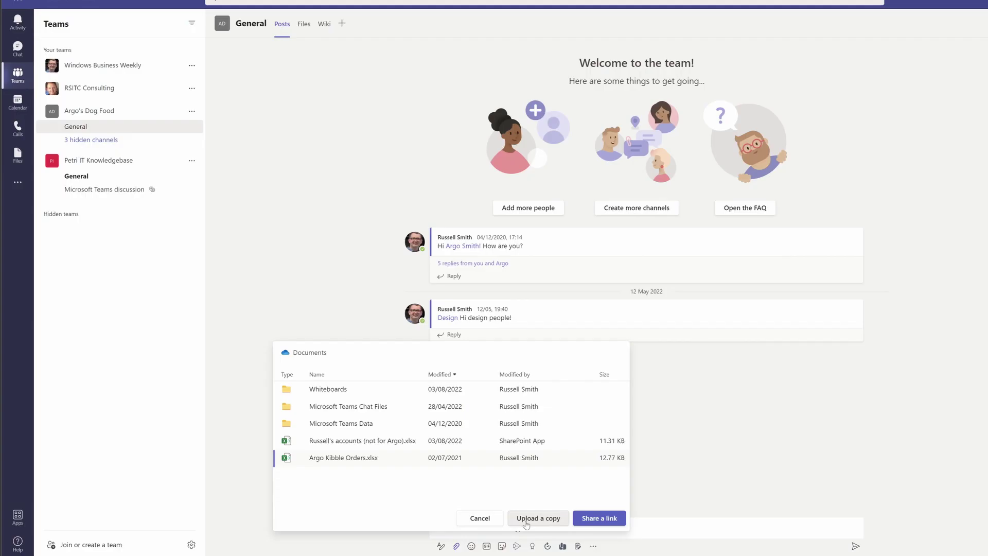
pyautogui.click(526, 519)
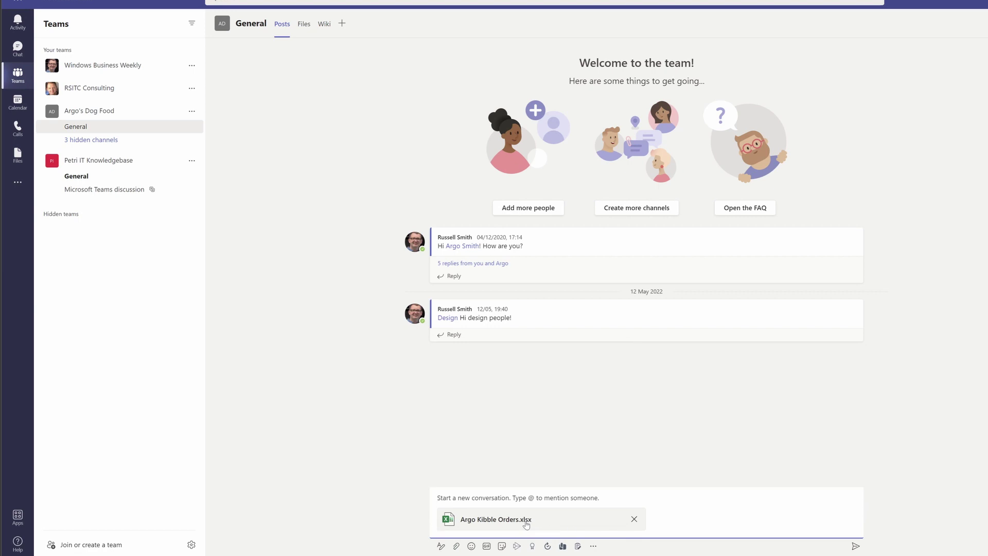
pyautogui.click(855, 546)
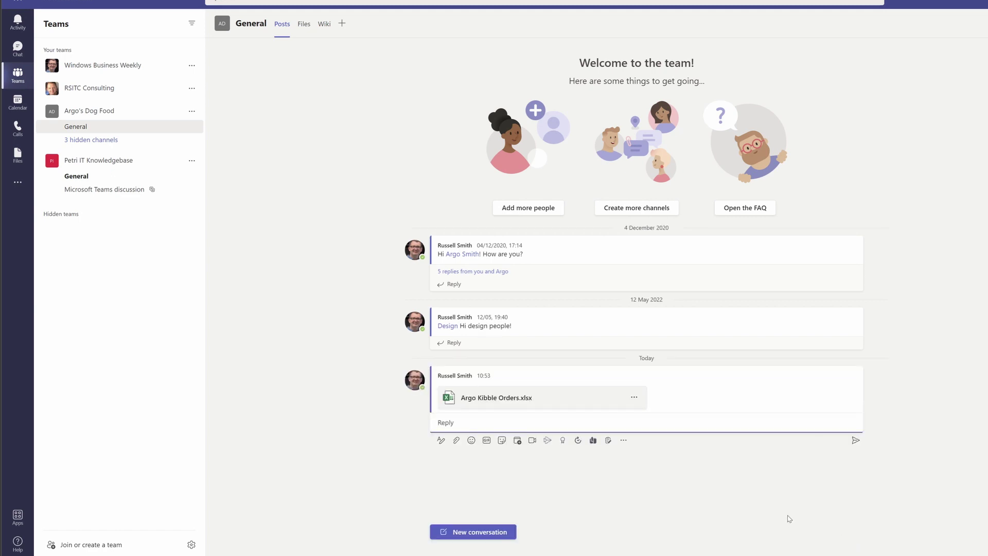
# Post 'Argo Kibble Orders.xlsx' from OneDrive as a shared link, then view the General channel's Files.
pyautogui.click(497, 532)
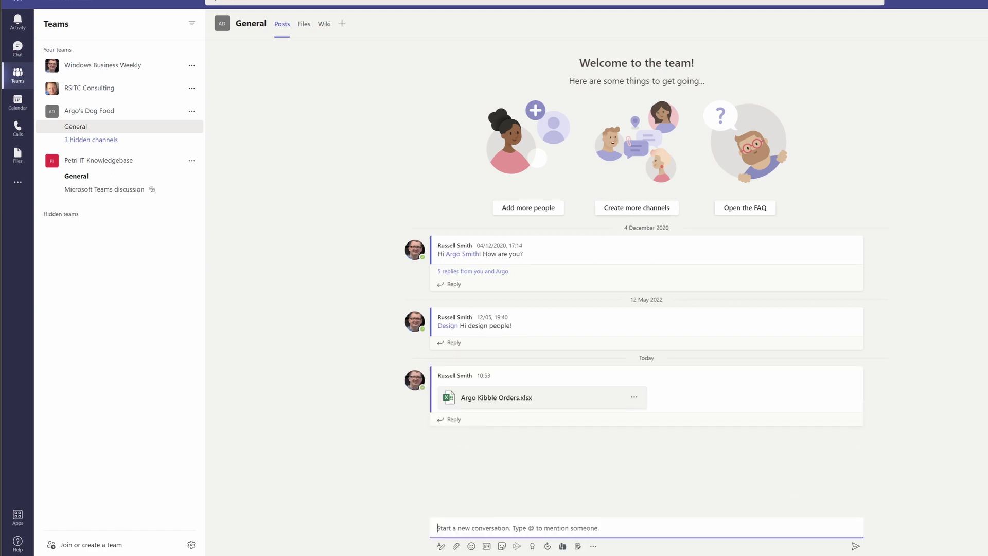
pyautogui.click(456, 547)
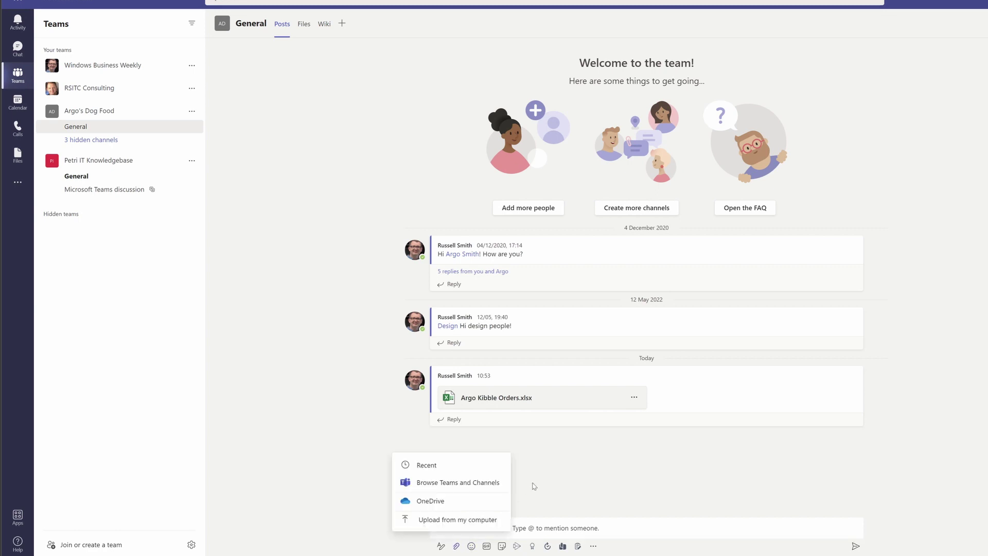
pyautogui.click(439, 503)
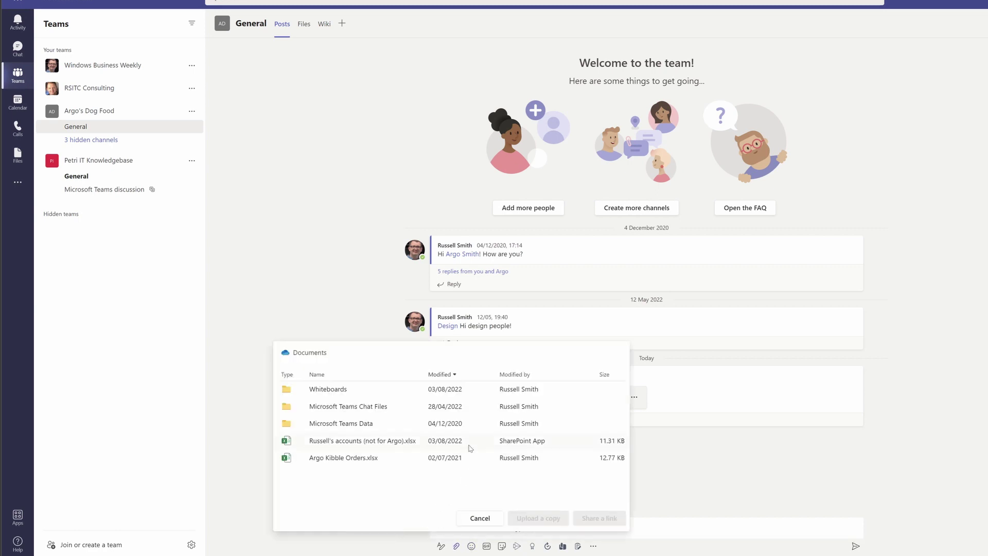
pyautogui.click(325, 462)
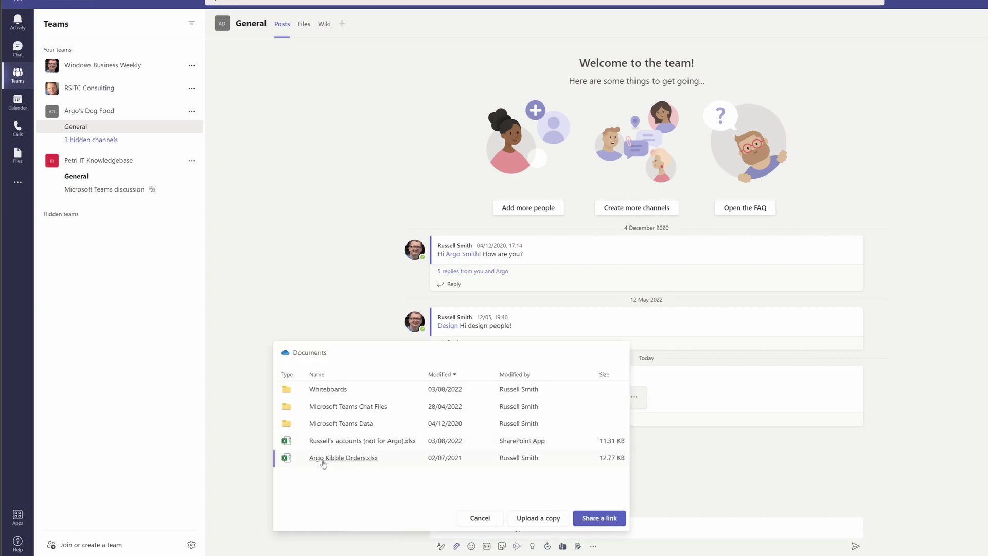
pyautogui.click(513, 520)
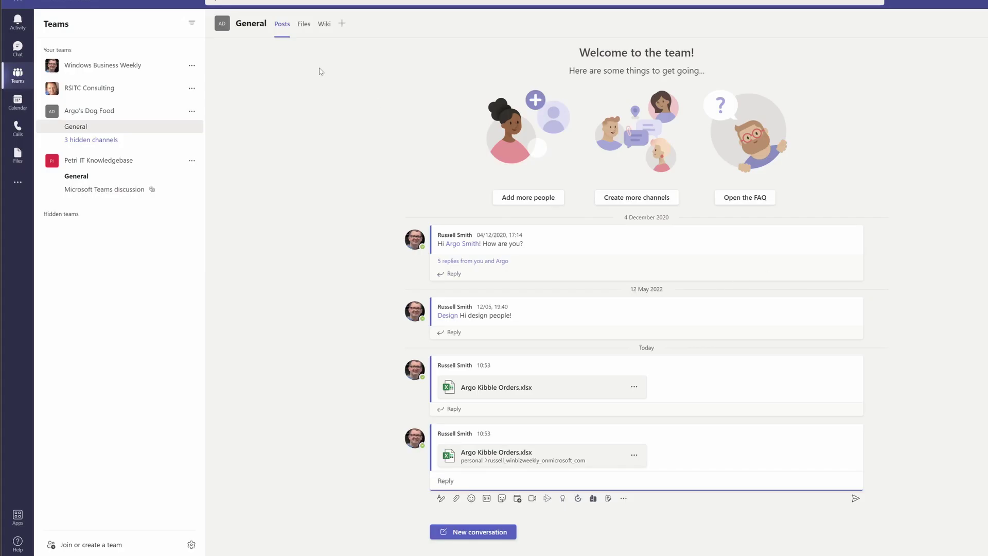
pyautogui.click(304, 25)
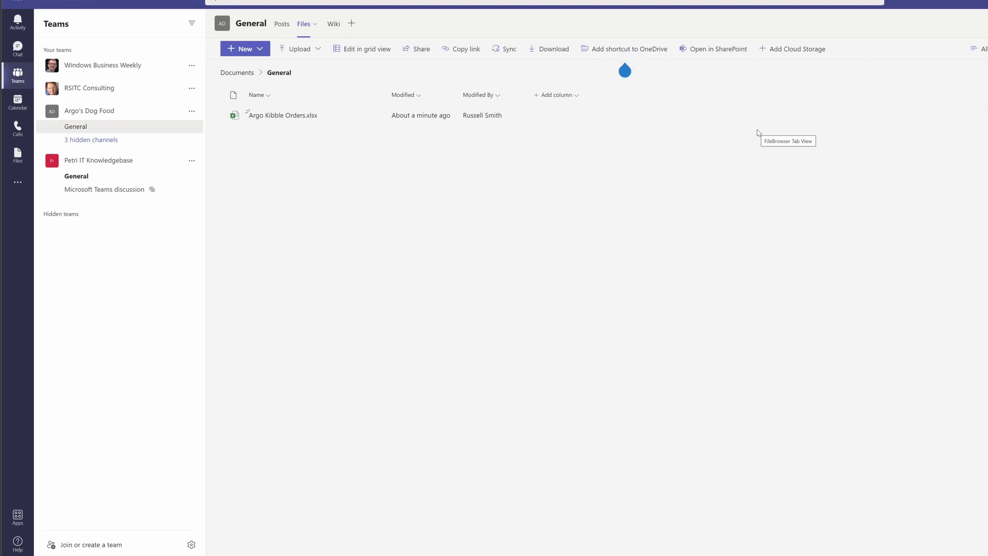
# Open the General channel's file library in SharePoint.
pyautogui.click(724, 50)
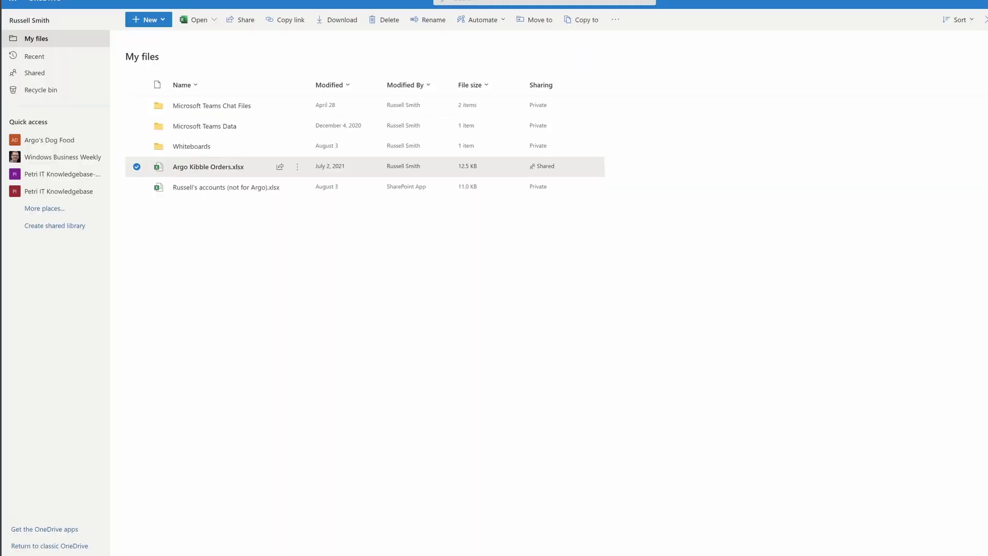
# Check who has access to 'Argo Kibble Orders.xlsx' via its Manage access option.
pyautogui.click(297, 168)
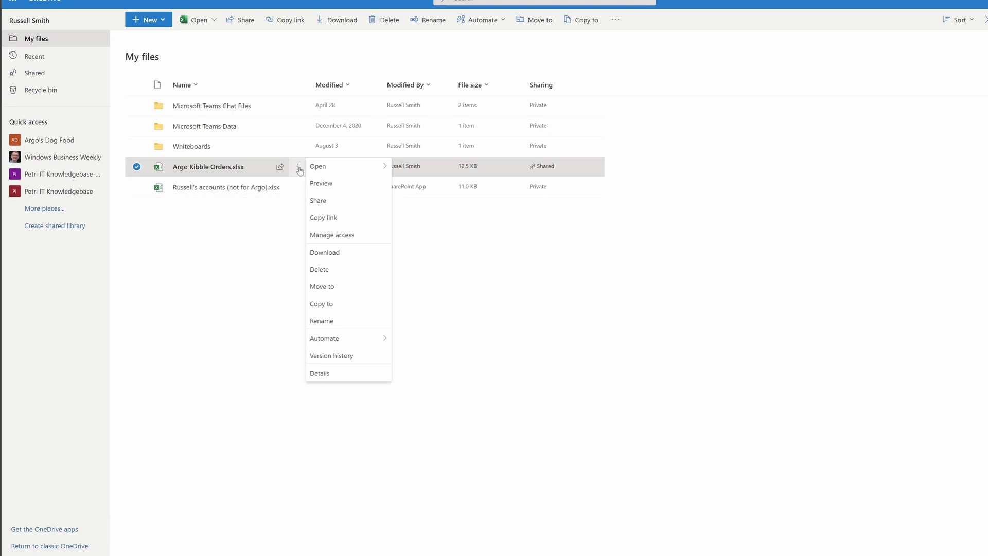
pyautogui.click(349, 237)
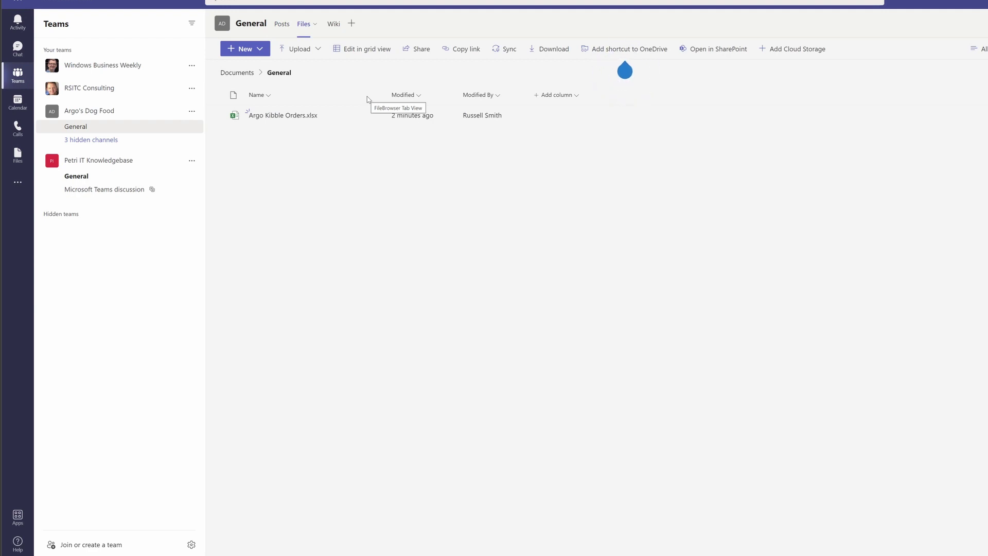
# Show the Files tab of the one-on-one chat conversation.
pyautogui.click(17, 49)
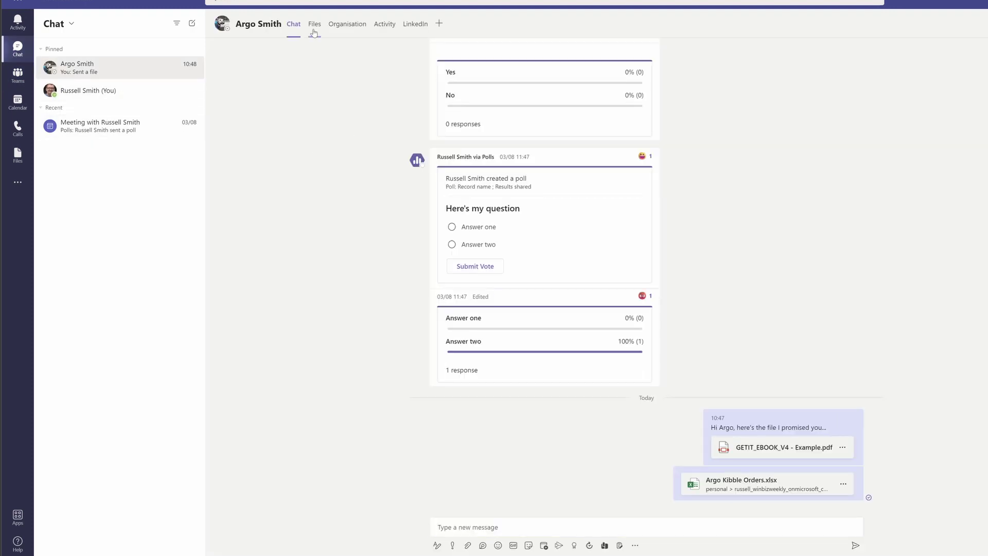
pyautogui.click(315, 24)
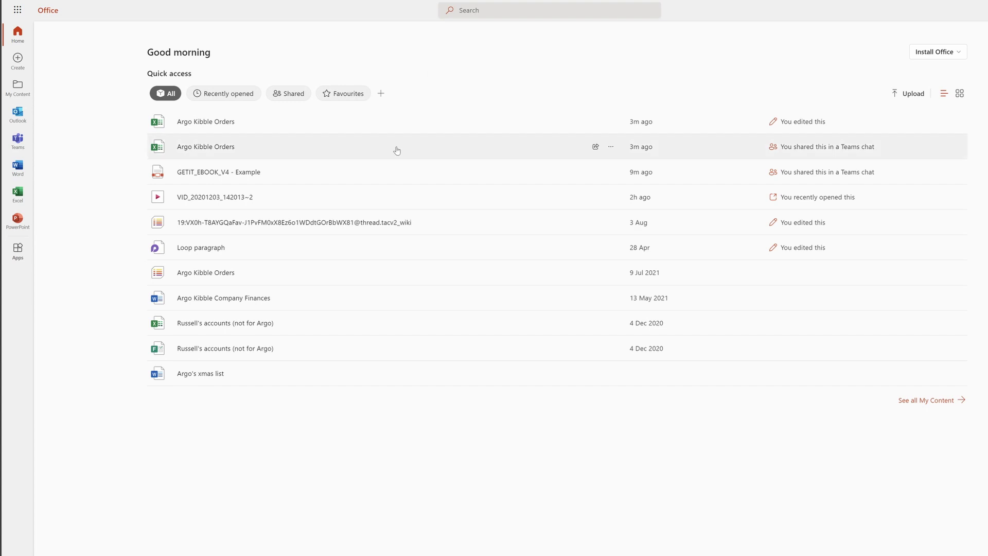
# Filter Quick access to Shared files and start a new custom filter beside Favourites.
pyautogui.click(276, 94)
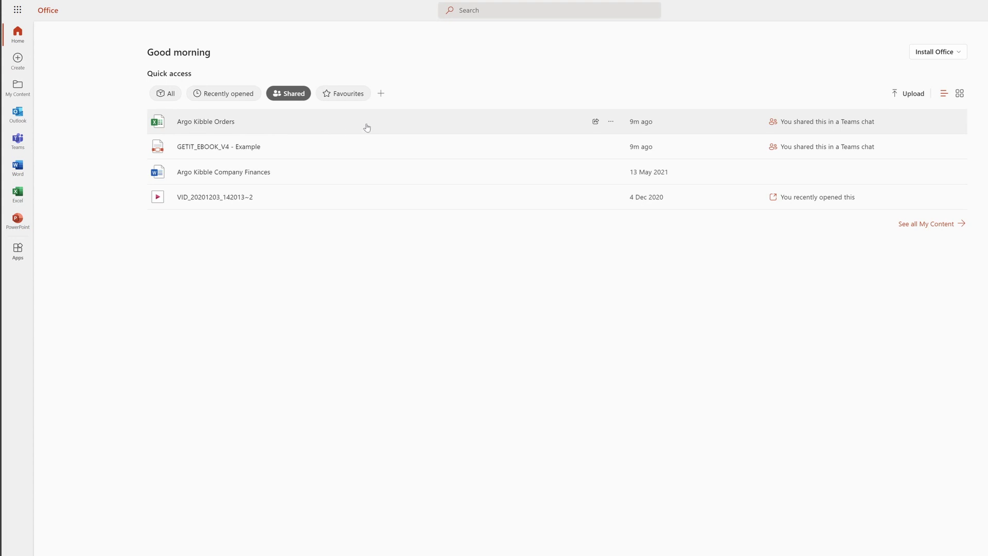
pyautogui.click(381, 94)
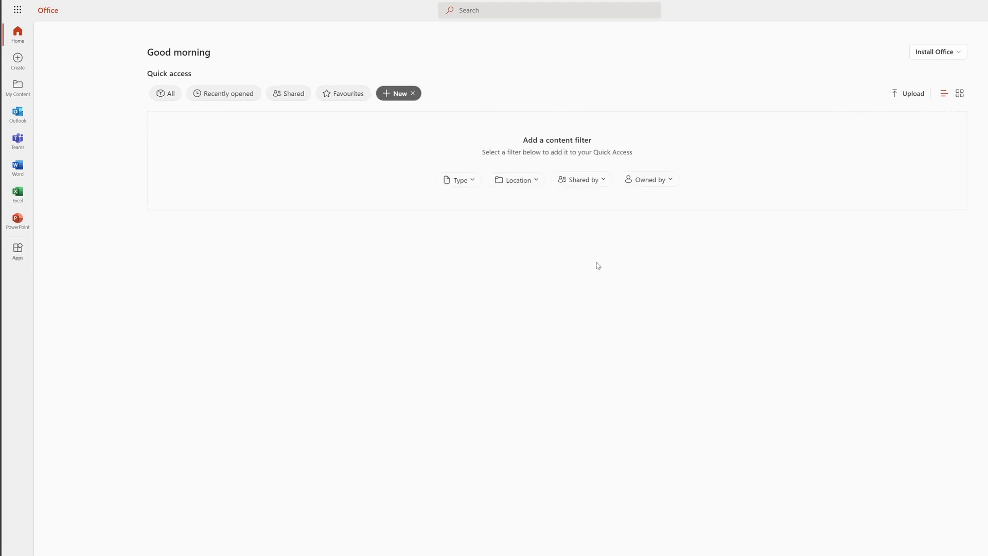
# Filter Quick access to files shared by the colleague, narrowing it to one video file.
pyautogui.click(594, 184)
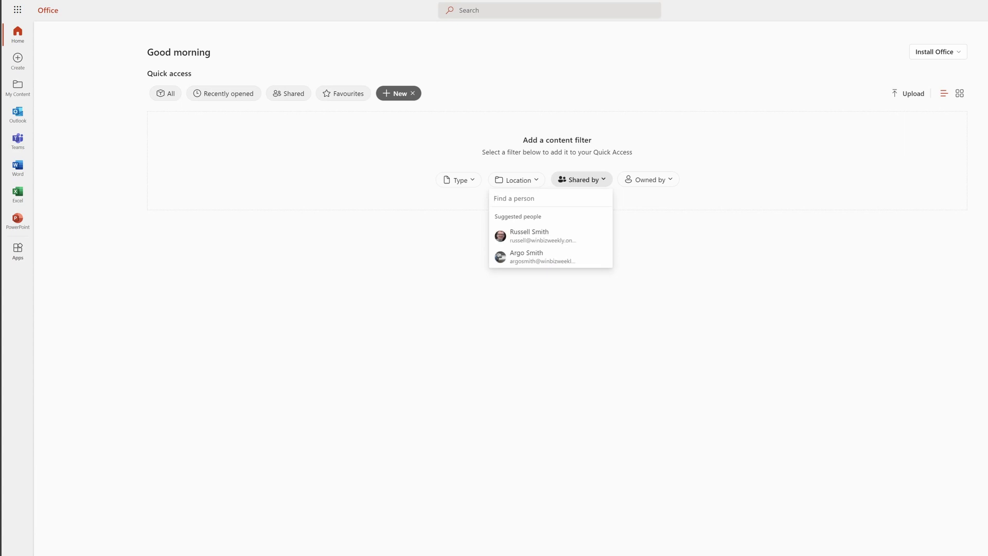
pyautogui.write('argo')
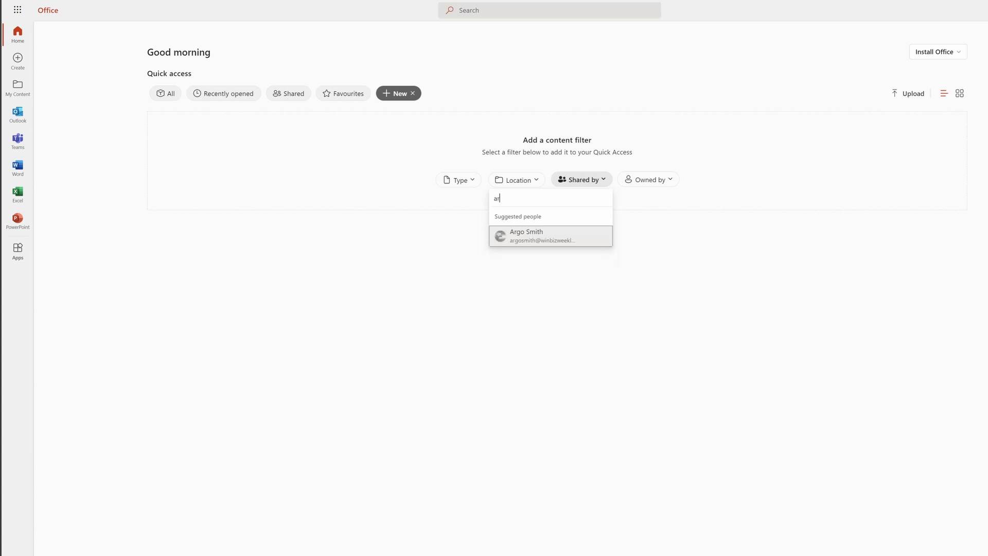
pyautogui.click(565, 240)
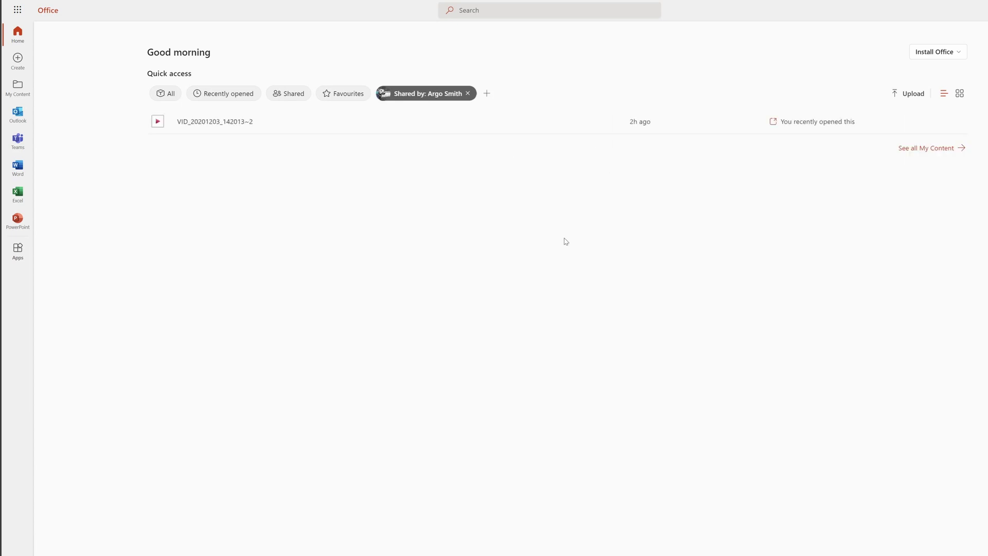
pyautogui.click(514, 10)
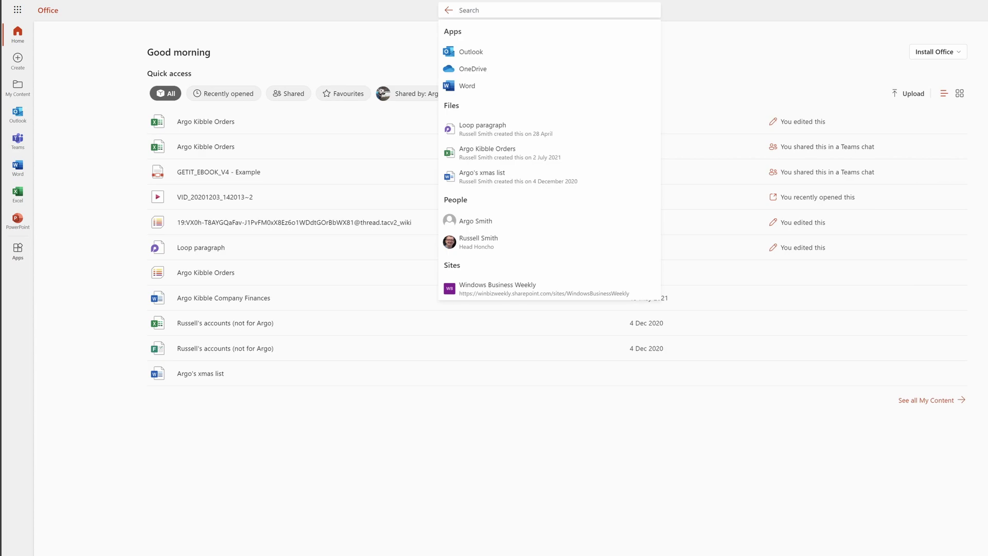
# Search Office.com for 'vid' and open the VID_20201203_142013~2 video from the results.
pyautogui.write('vid')
pyautogui.press('Return')
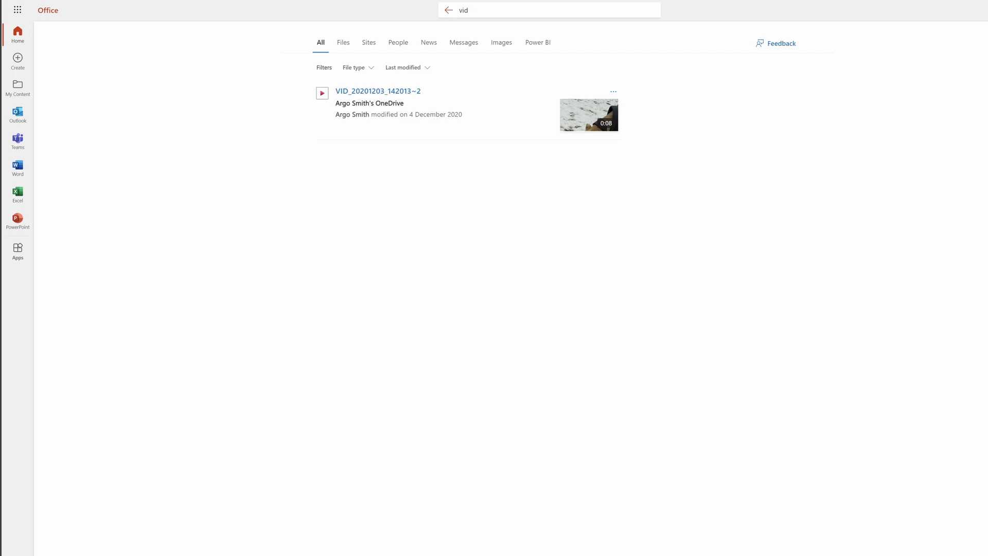
pyautogui.click(415, 91)
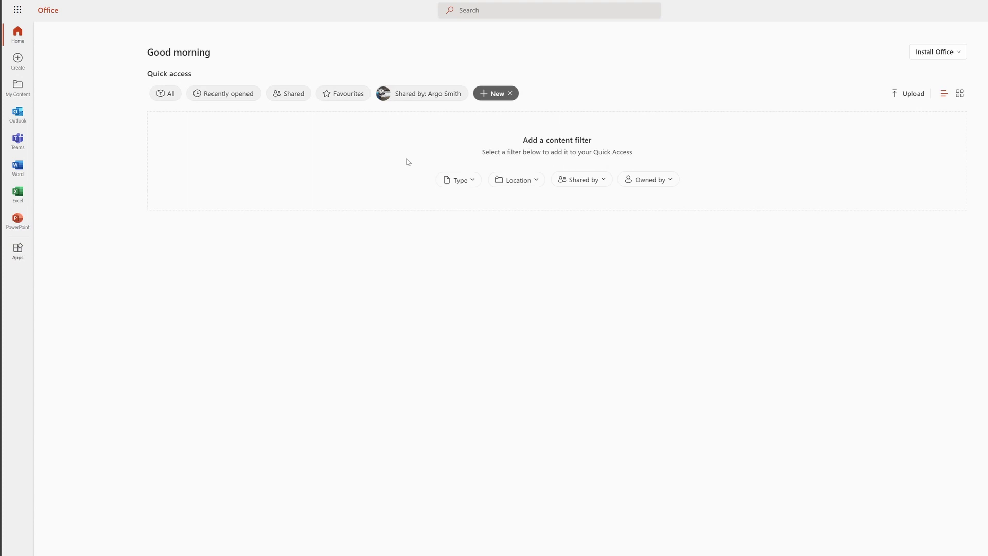
# Review the Type and Location filters, then draft 'Can everyone put their data in this doc?' mentioning a teammate.
pyautogui.click(470, 180)
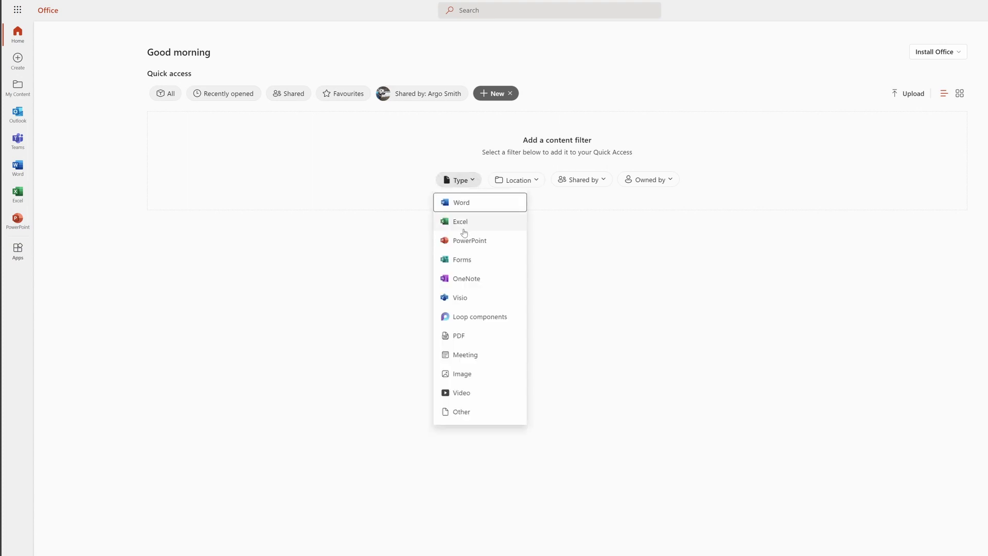
pyautogui.click(516, 179)
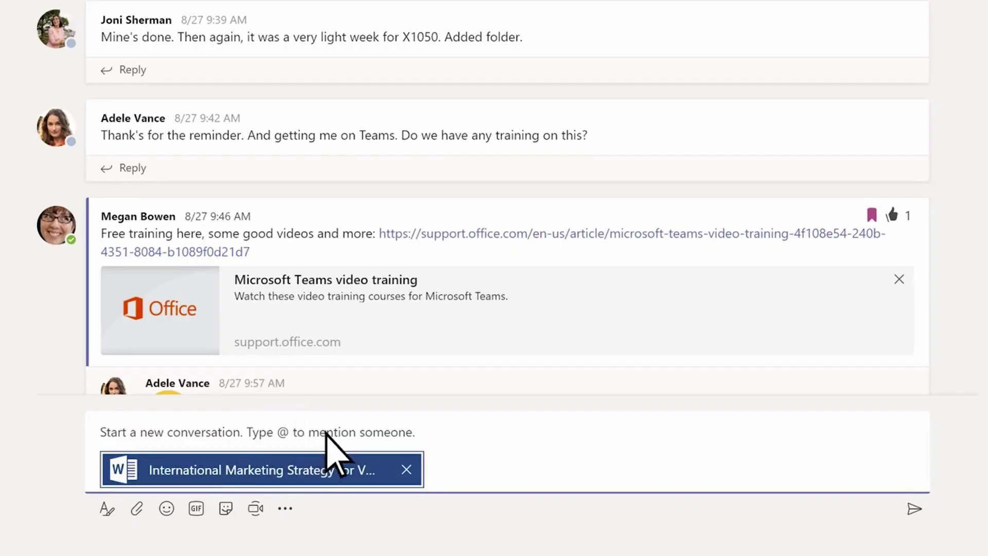
pyautogui.click(326, 433)
pyautogui.write('Can everyone put their data i')
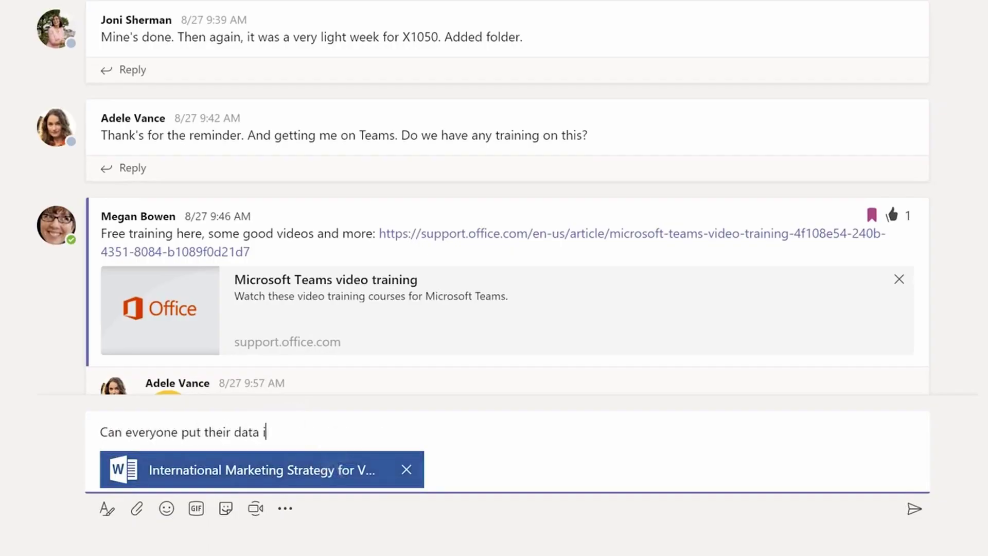
pyautogui.write('n this doc? @Jo')
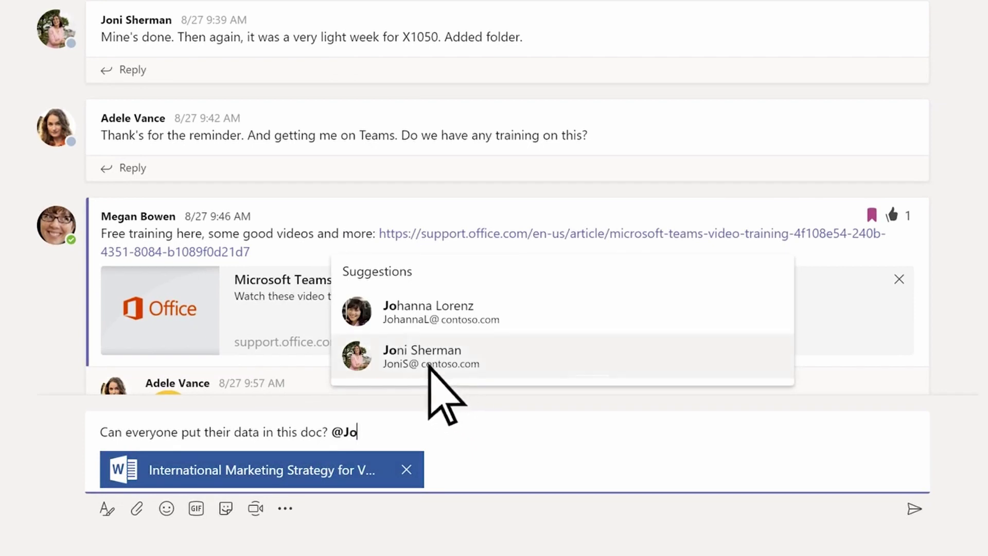
pyautogui.click(406, 355)
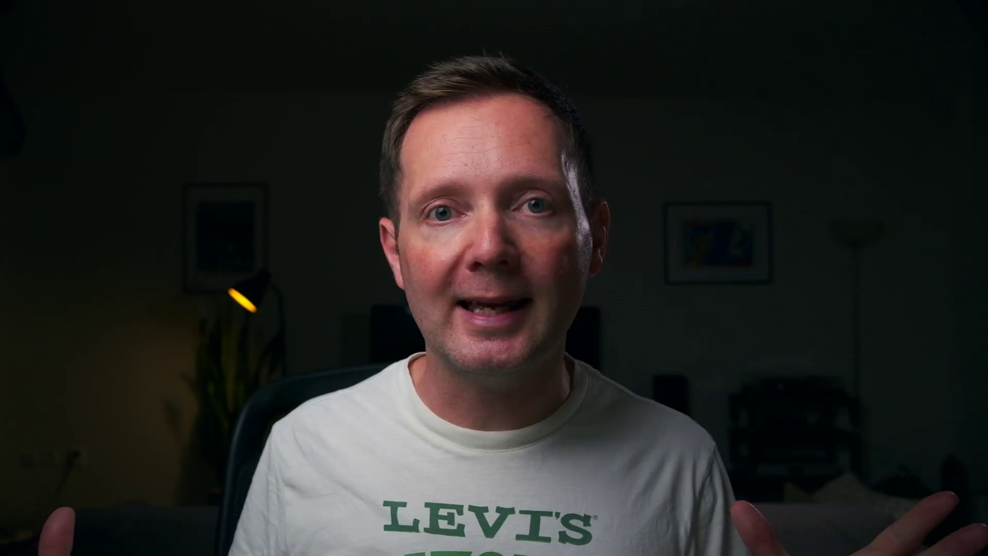